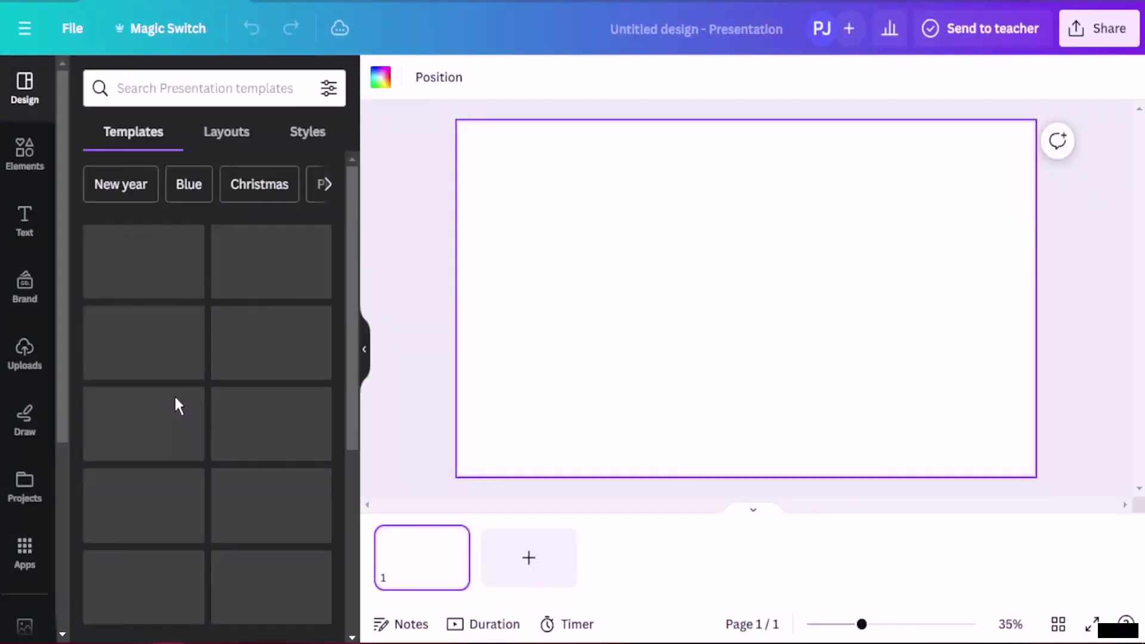
Step: Add the RODEO text combination (CS Gordon Serif, 144) to the blank slide
click(30, 234)
scroll(280, 298, down, 5)
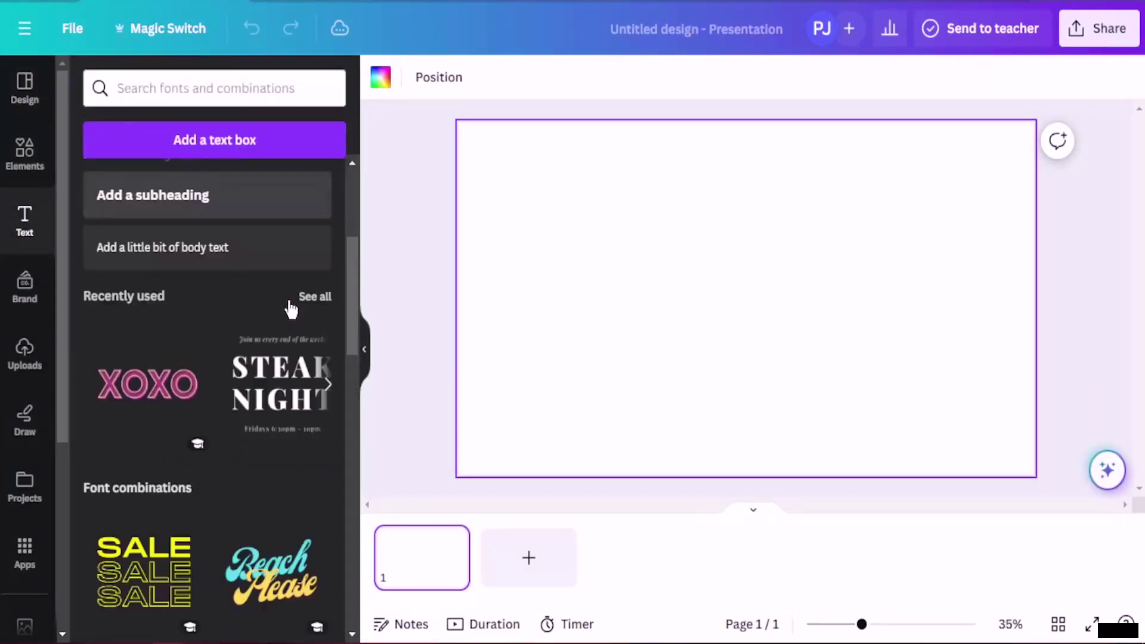
scroll(285, 417, down, 8)
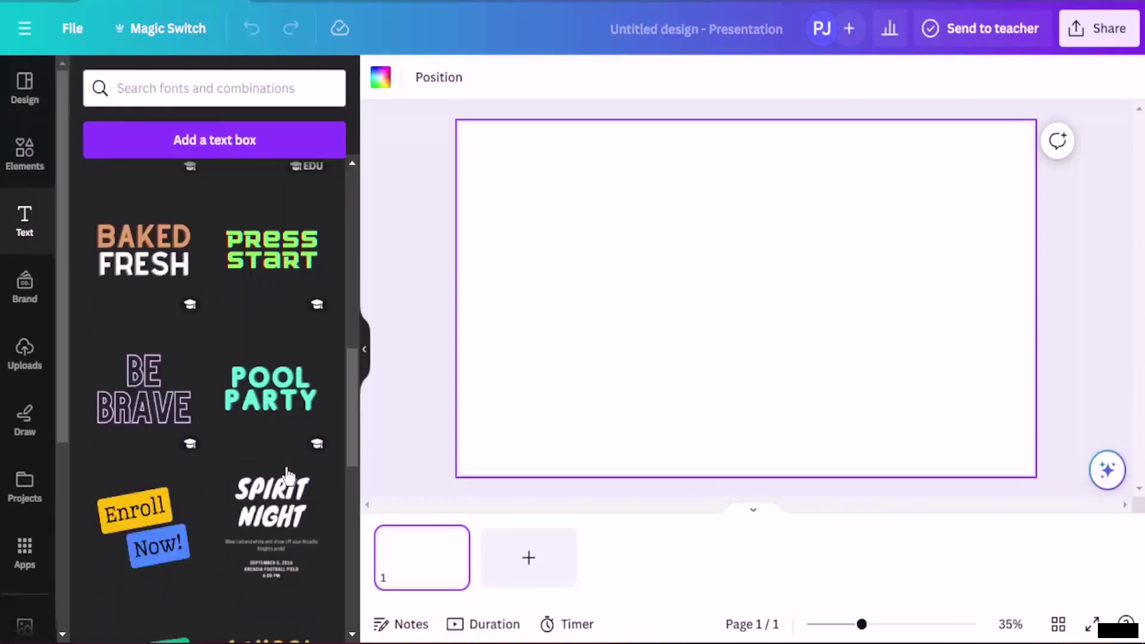
scroll(287, 477, down, 10)
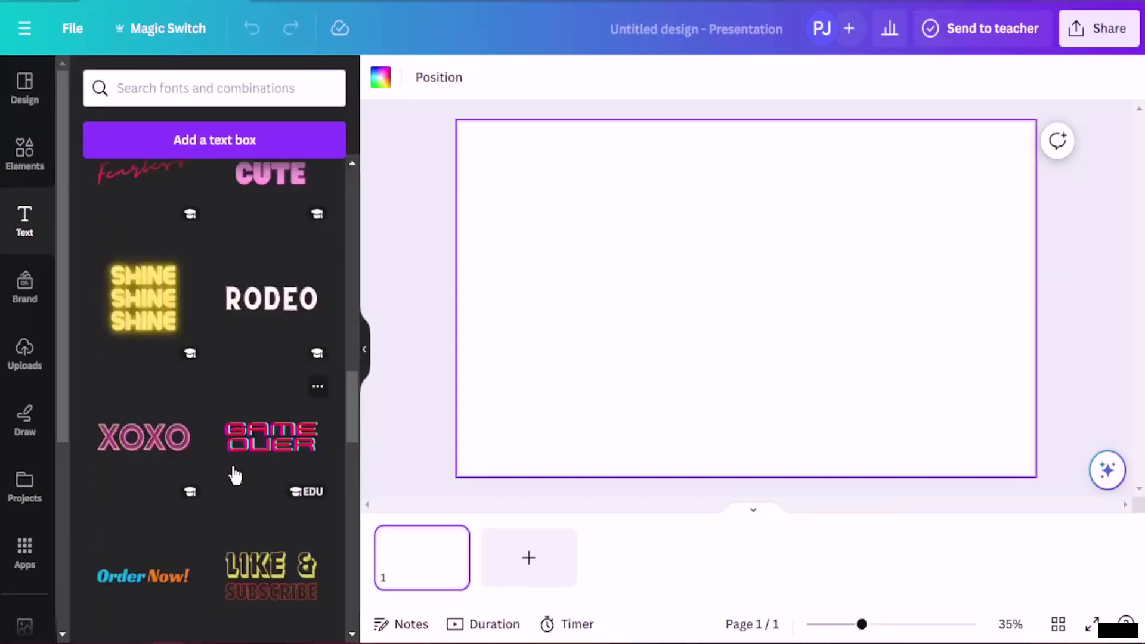
scroll(288, 384, up, 2)
click(289, 387)
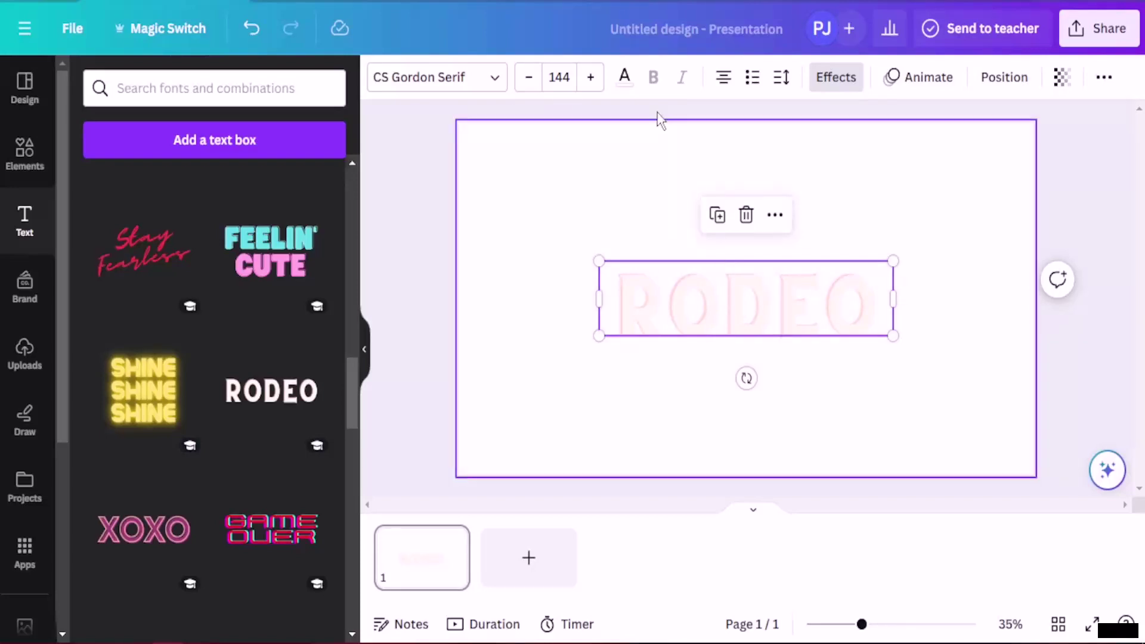
Step: Recolour the RODEO letters black
click(624, 76)
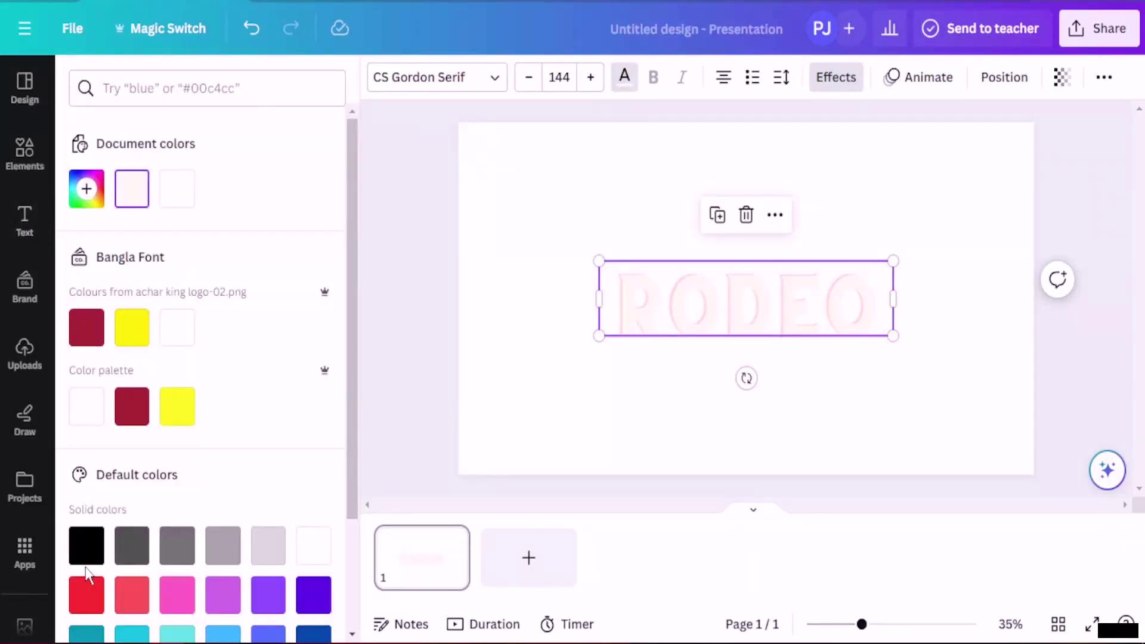
click(87, 546)
click(500, 429)
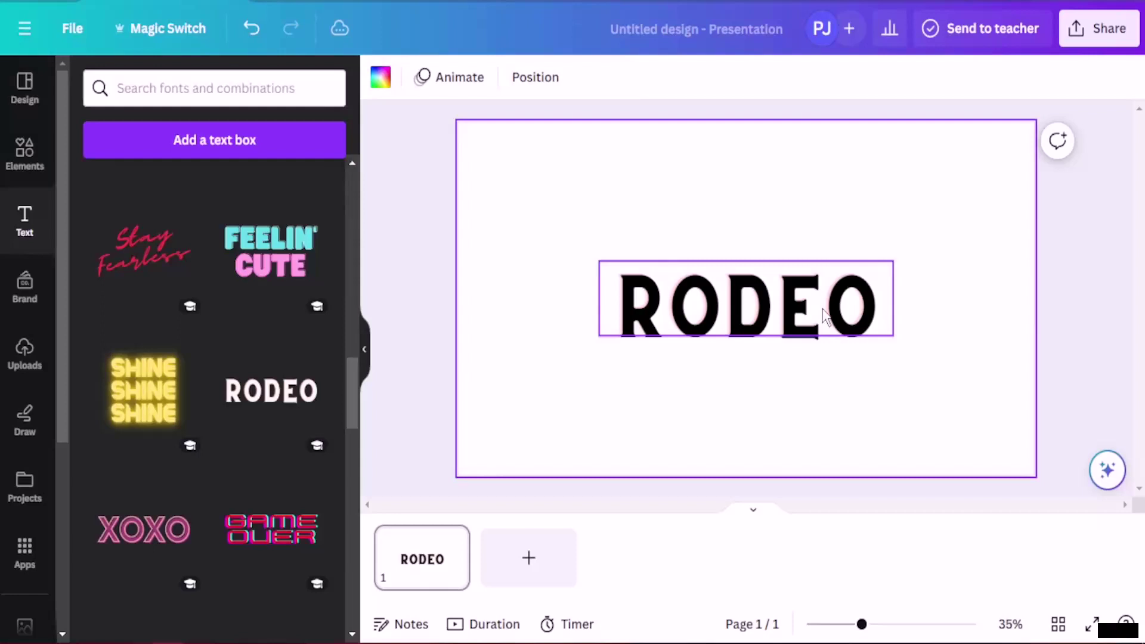
Step: Enlarge the RODEO text to size 236 and centre it on the slide
click(890, 334)
drag(894, 336, 763, 320)
drag(892, 342, 972, 364)
mouse_move(816, 327)
mouse_down()
mouse_move(851, 317)
mouse_move(828, 319)
mouse_up()
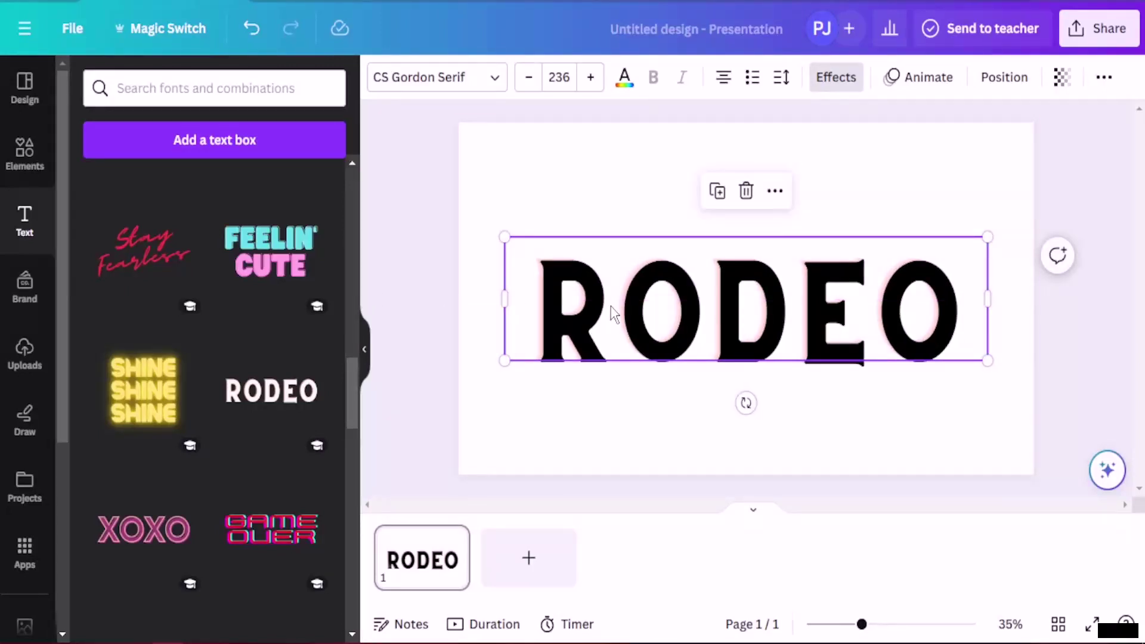
drag(733, 298, 730, 320)
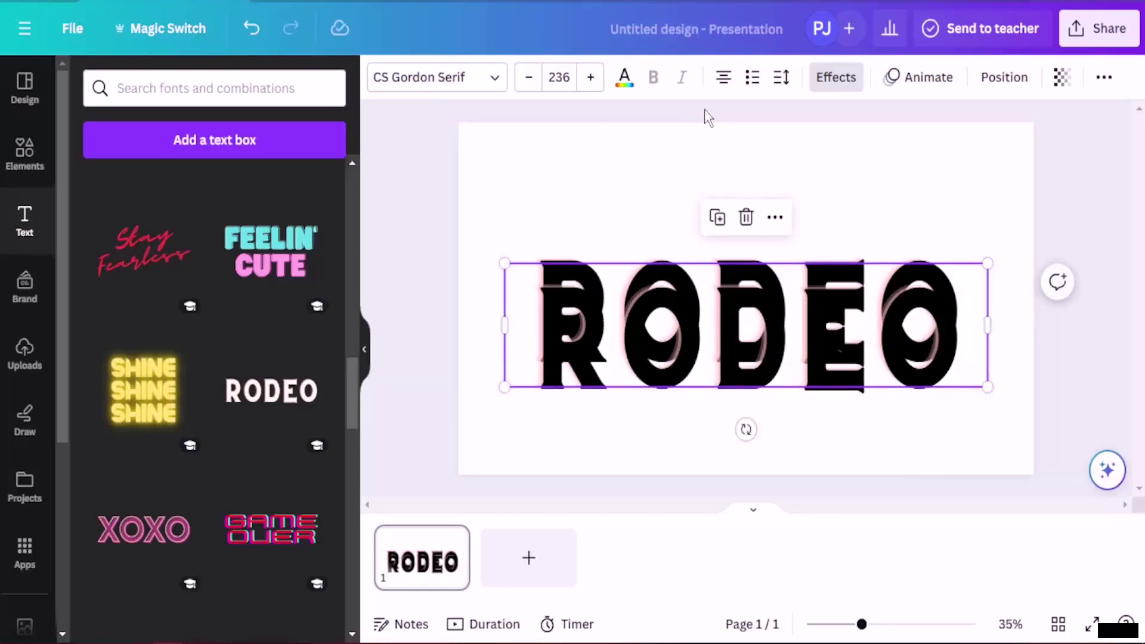
Step: Apply the Hollow effect to the RODEO copy and align it over the solid text
click(834, 77)
click(131, 319)
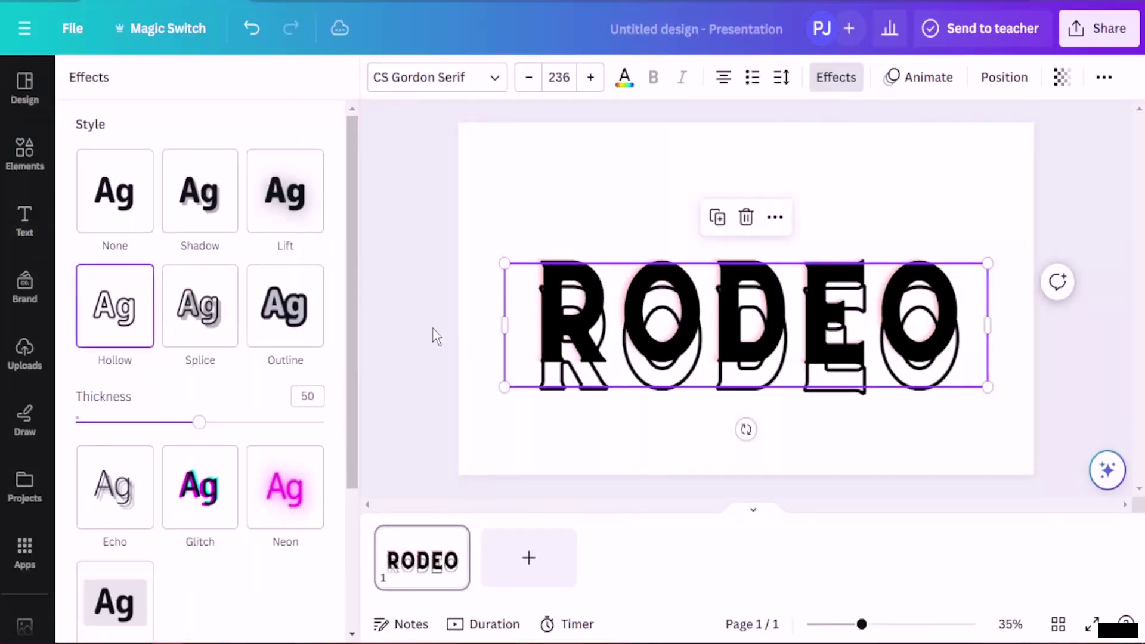
drag(734, 380, 731, 346)
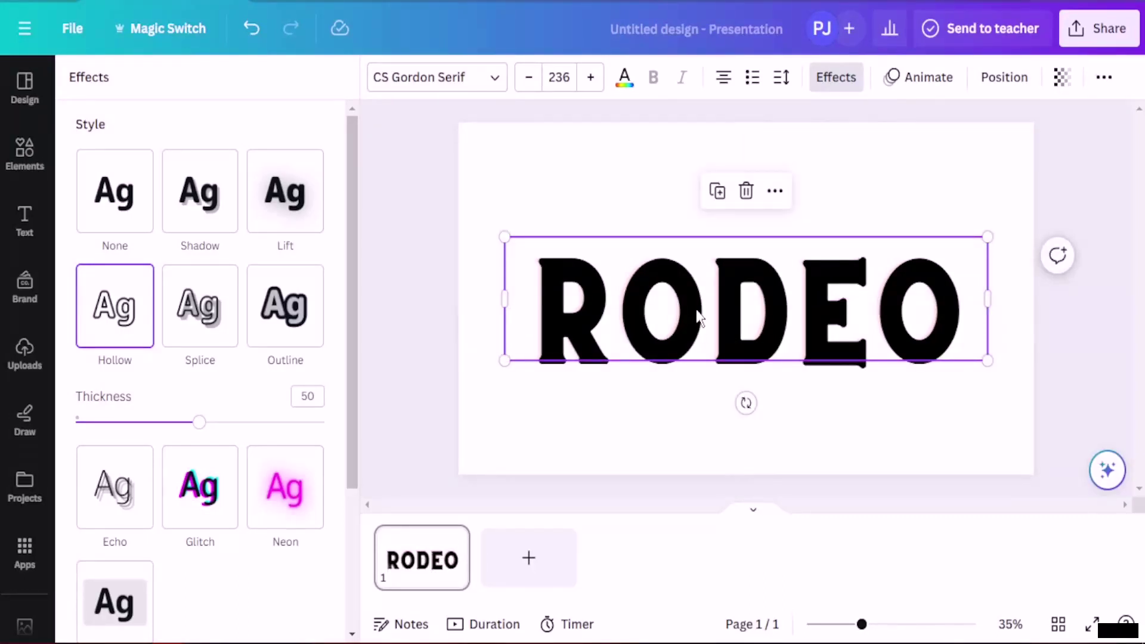
Step: Search Elements for 'smoke', filter to Videos, and scroll down past Related searches
click(30, 174)
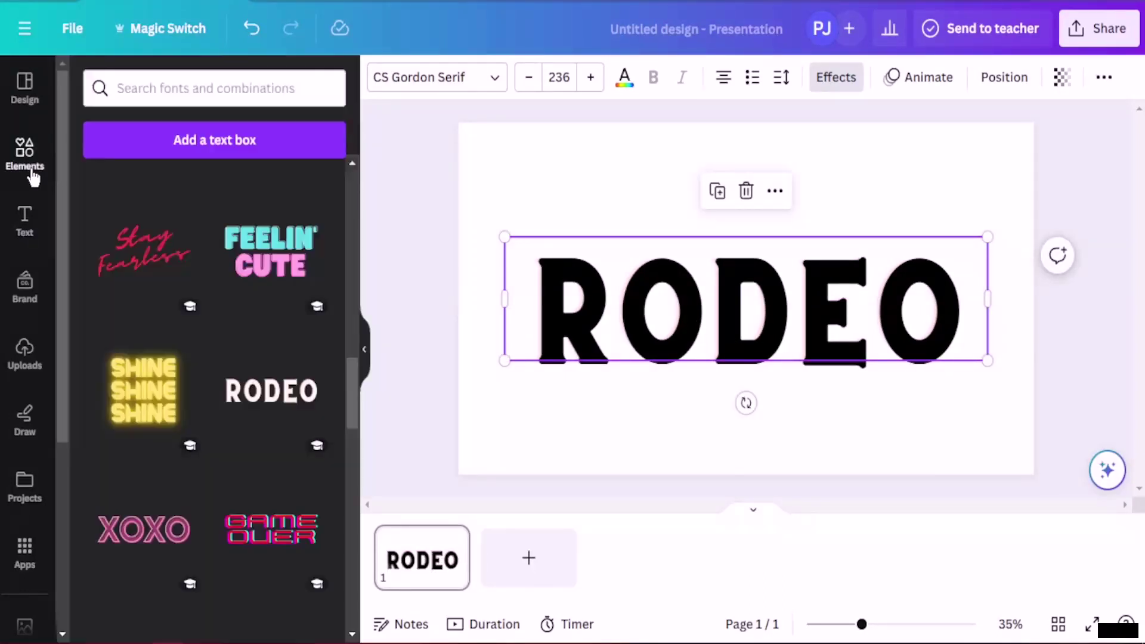
click(188, 90)
text(smoke)
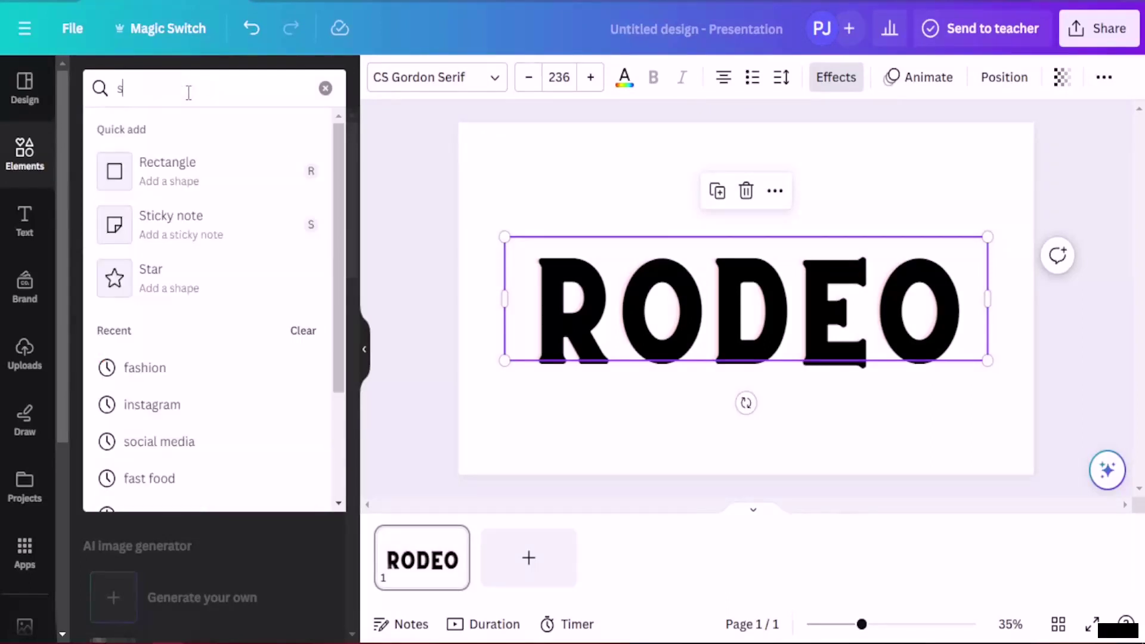
key(Return)
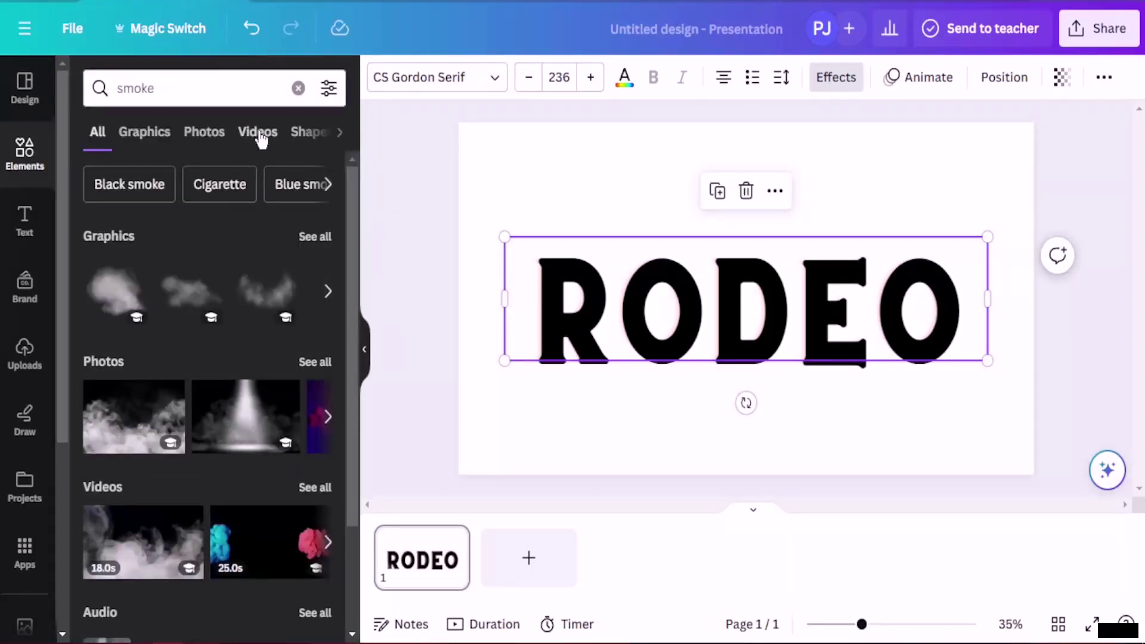
click(259, 133)
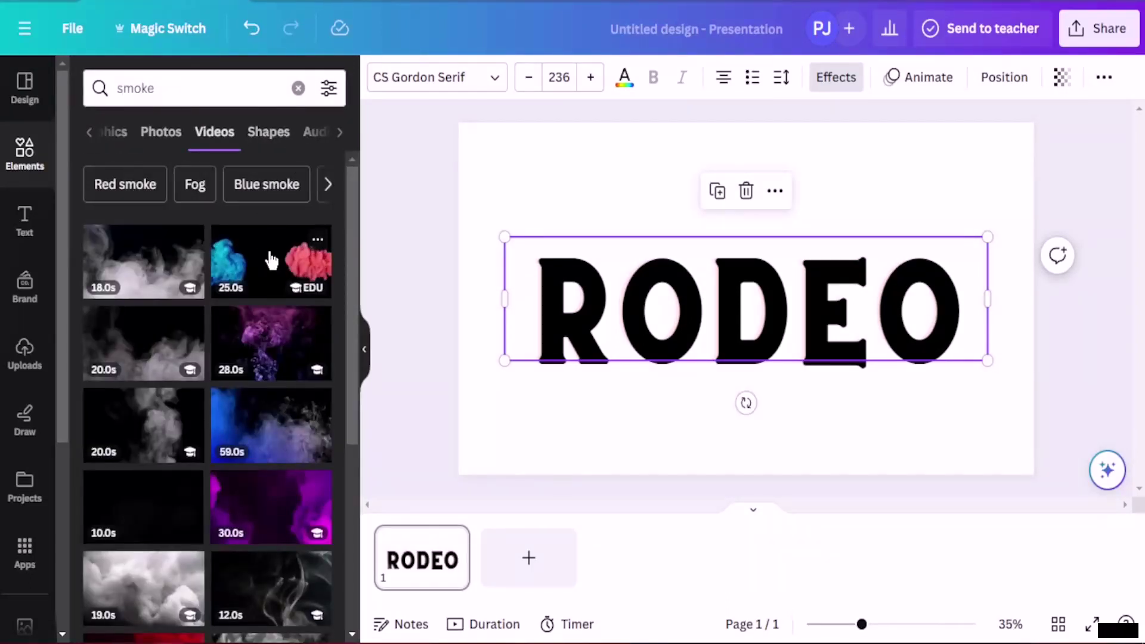
scroll(238, 417, down, 5)
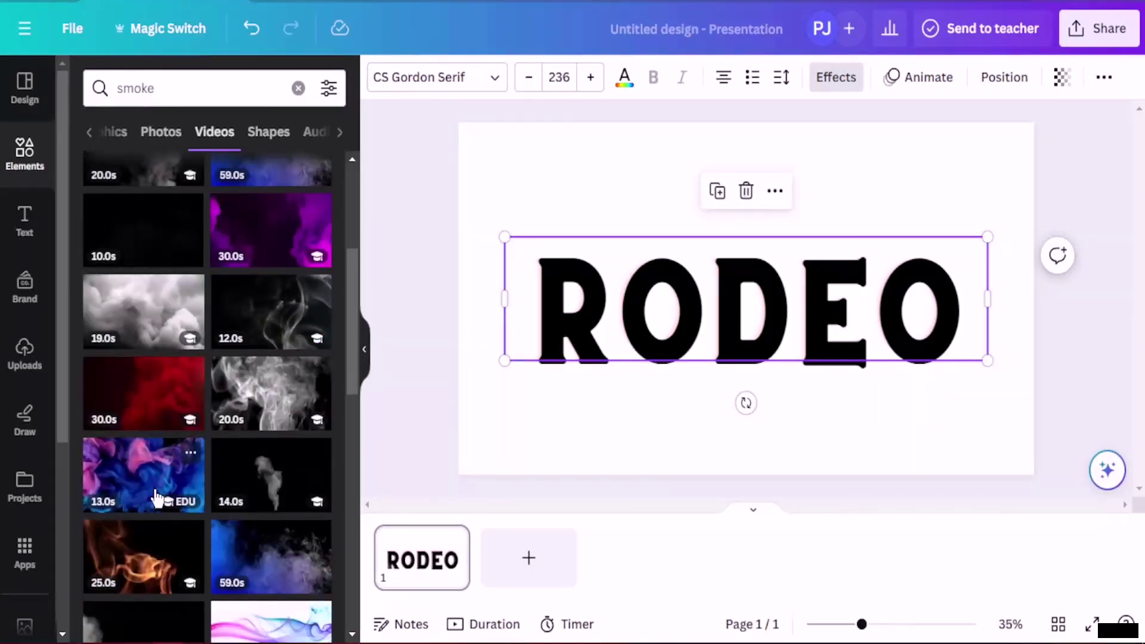
scroll(156, 498, down, 2)
scroll(283, 392, down, 6)
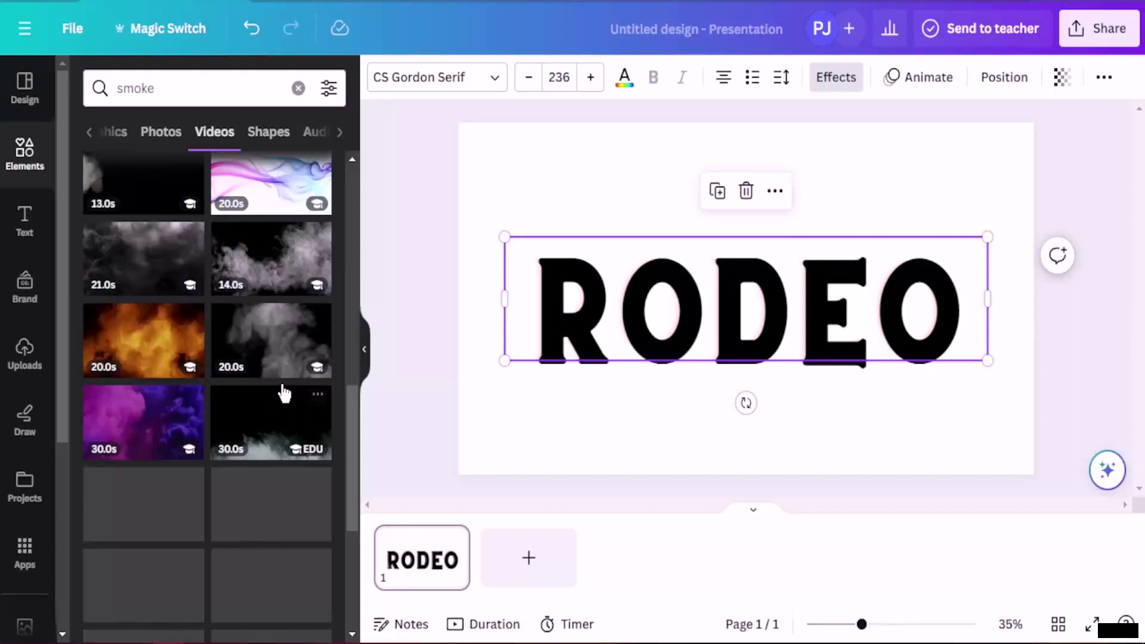
scroll(227, 474, down, 10)
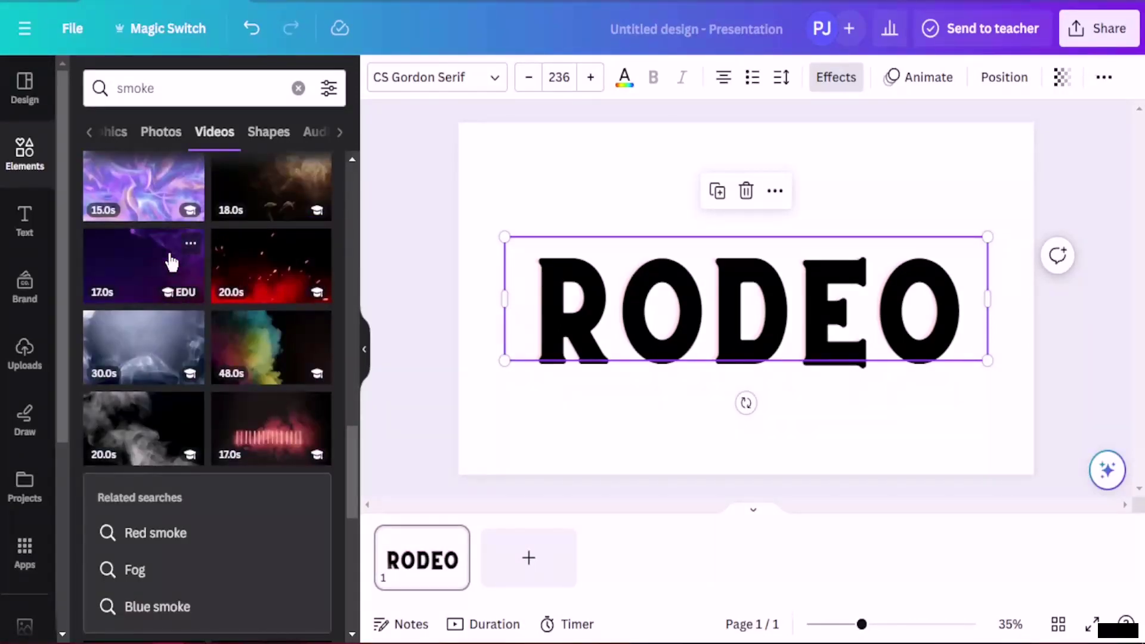
scroll(171, 256, down, 8)
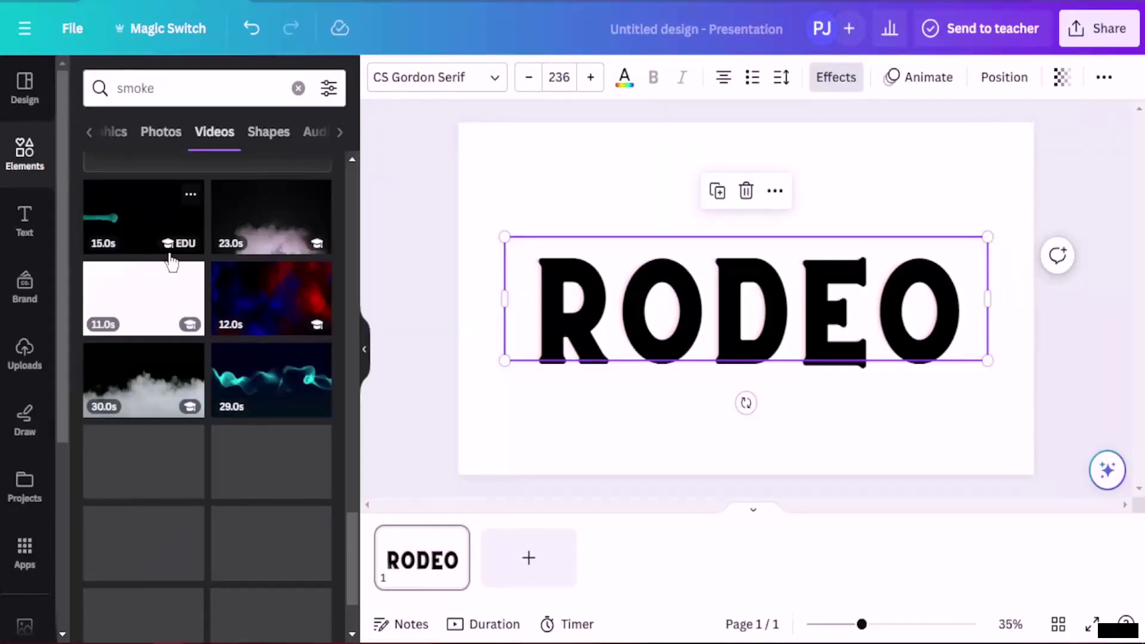
Step: Add the 15.0s teal smoke video and stretch it to fill the whole slide
click(149, 225)
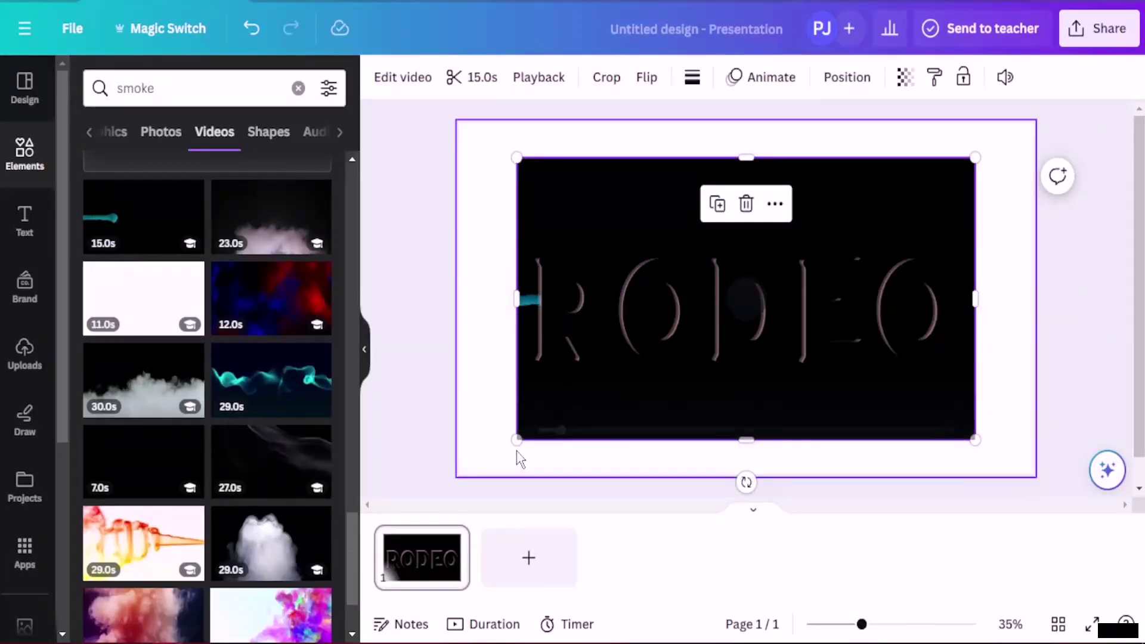
drag(517, 439, 452, 470)
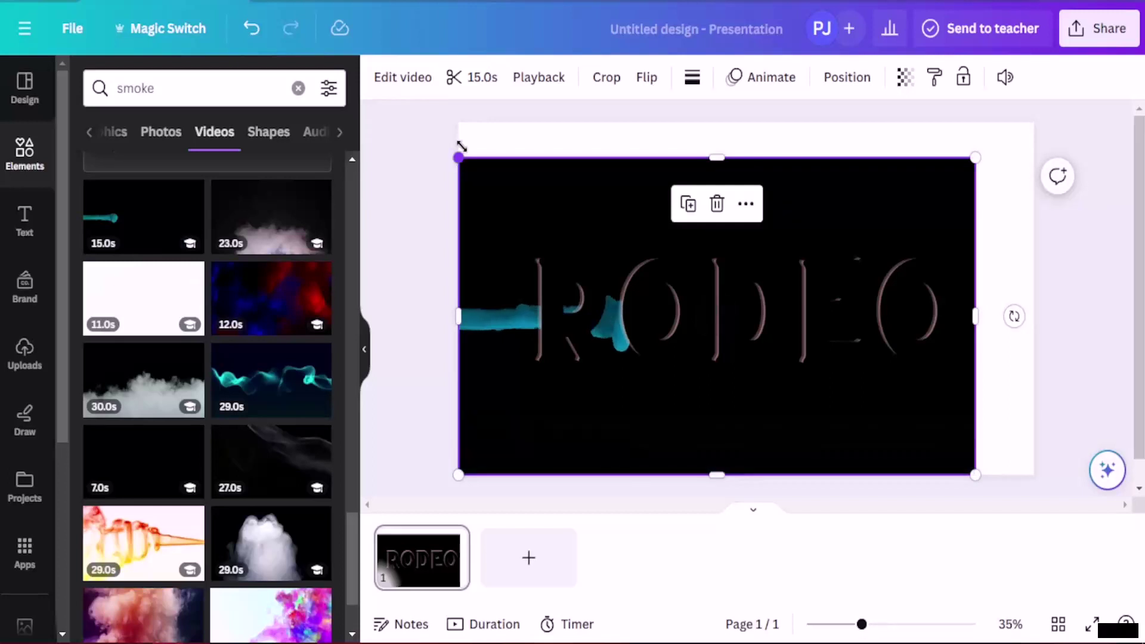
drag(462, 147, 463, 127)
drag(975, 156, 1026, 123)
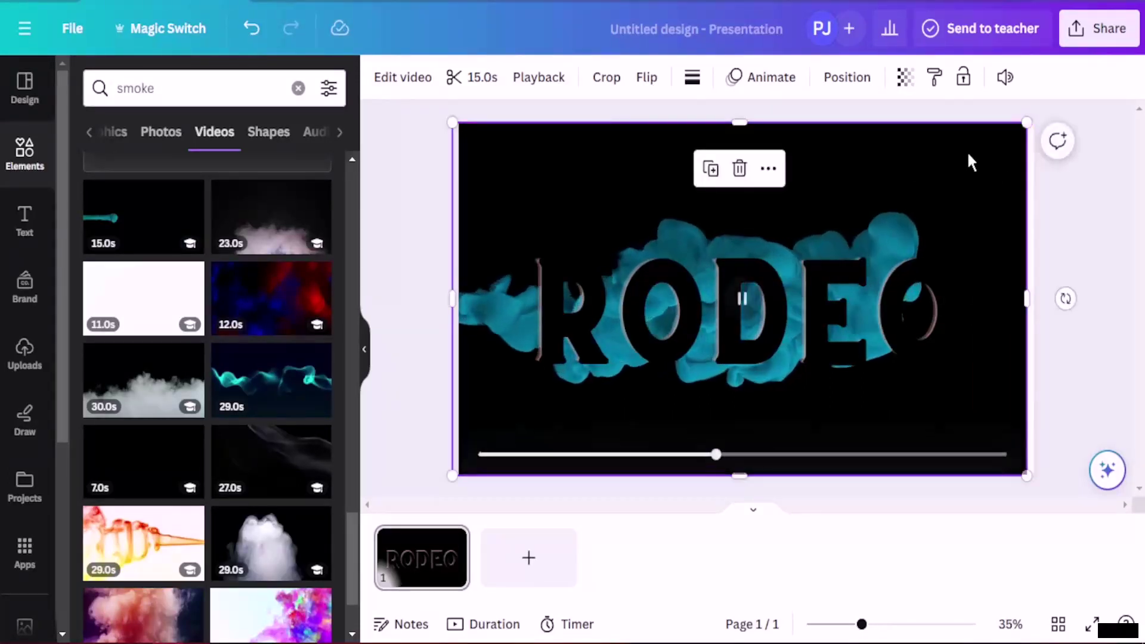
drag(989, 169, 994, 162)
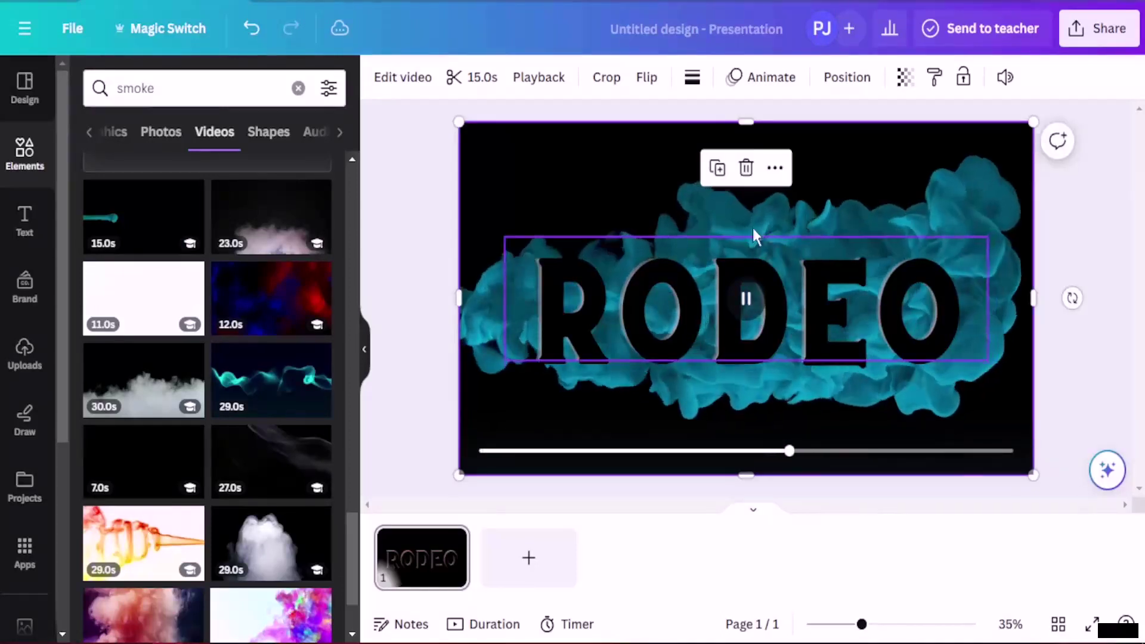
Step: Apply Background Remover to the smoke video and play it to preview
click(411, 81)
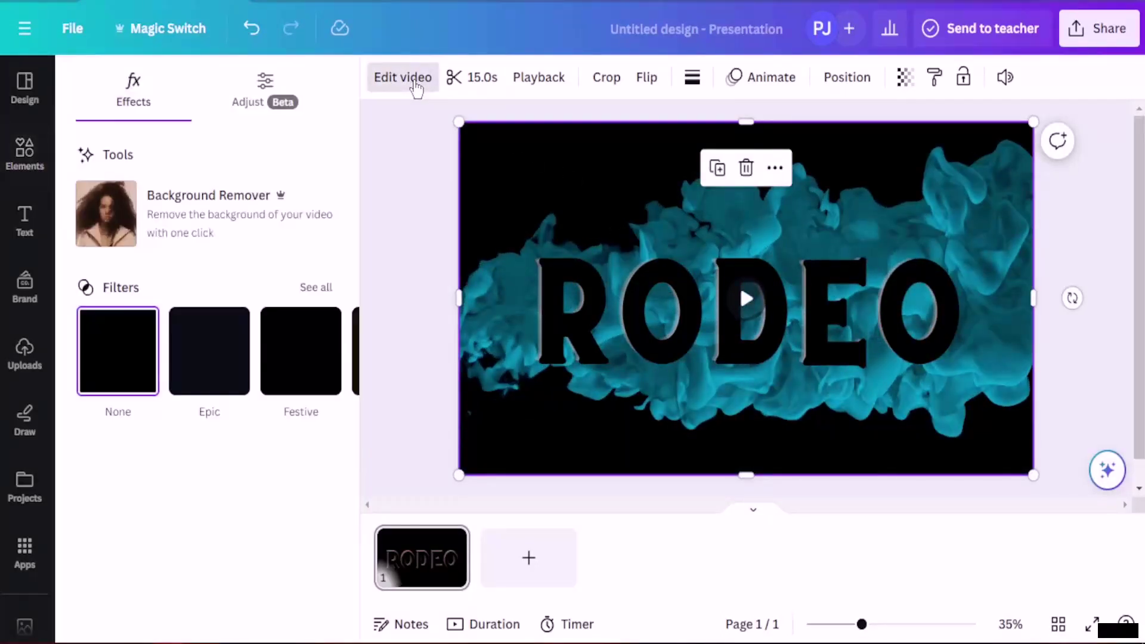
click(173, 230)
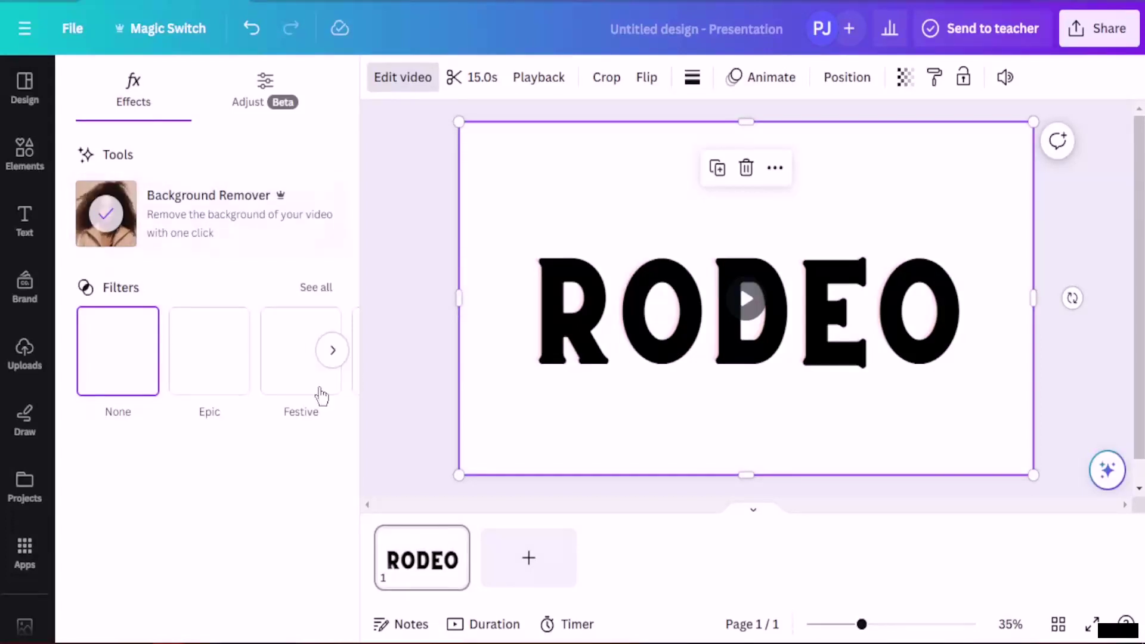
click(746, 299)
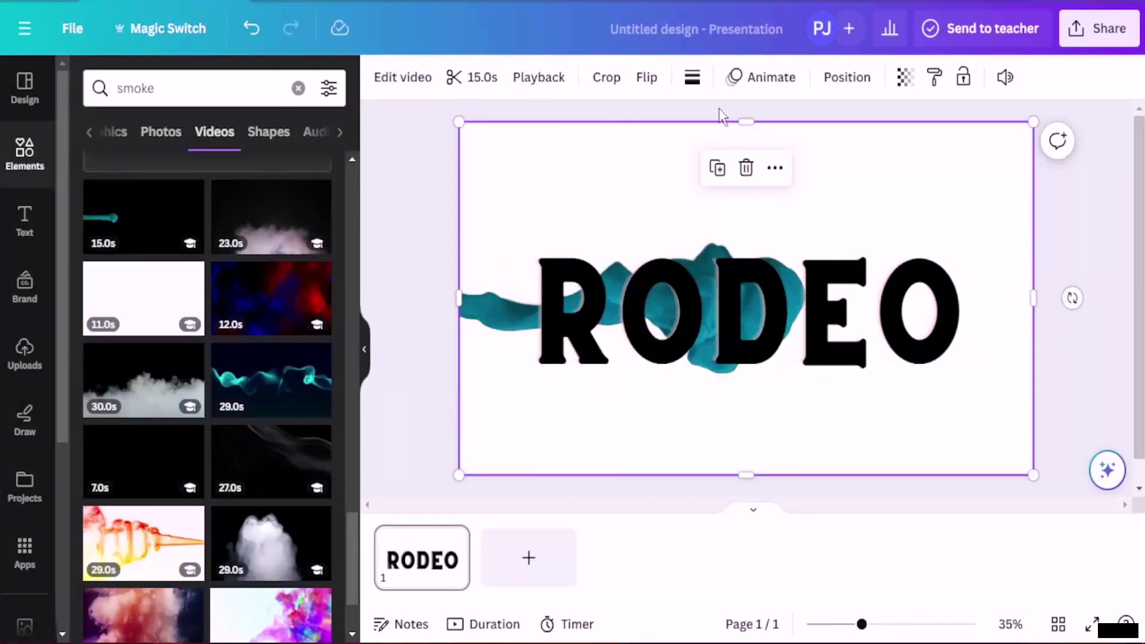
Step: Move the video layer above the solid RODEO in Layers, then play to check the layering
click(851, 81)
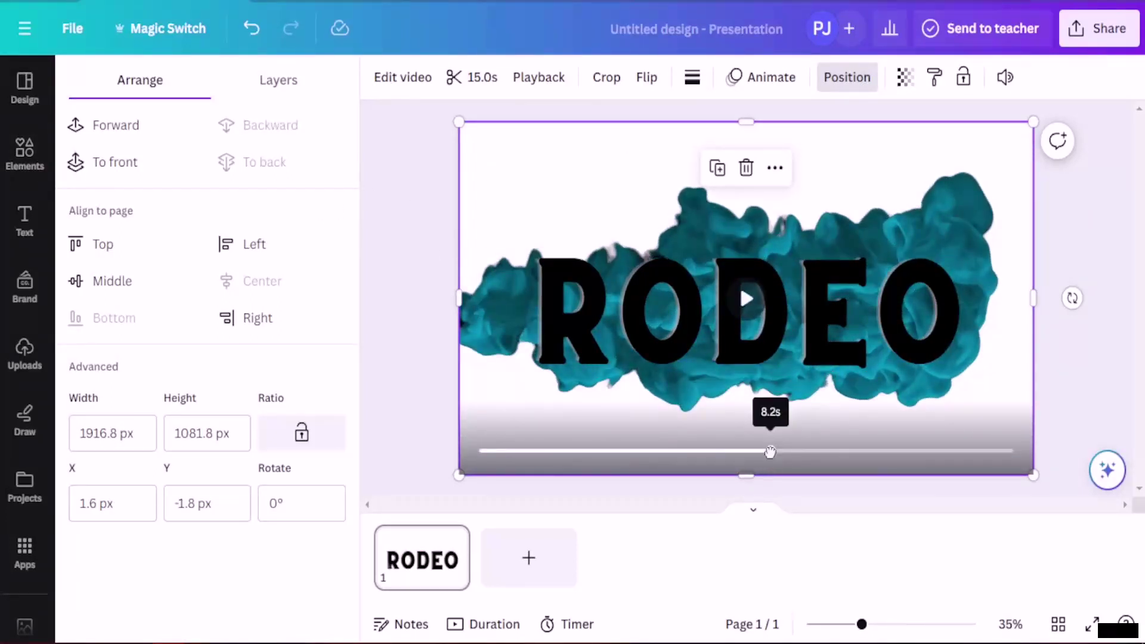
drag(770, 451, 465, 455)
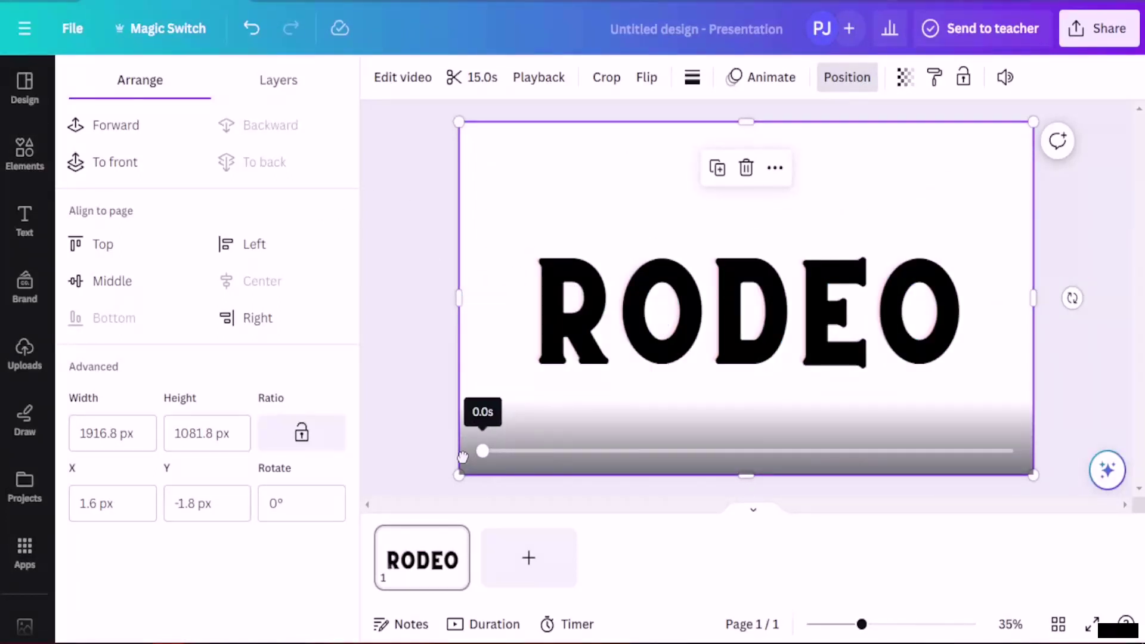
click(868, 86)
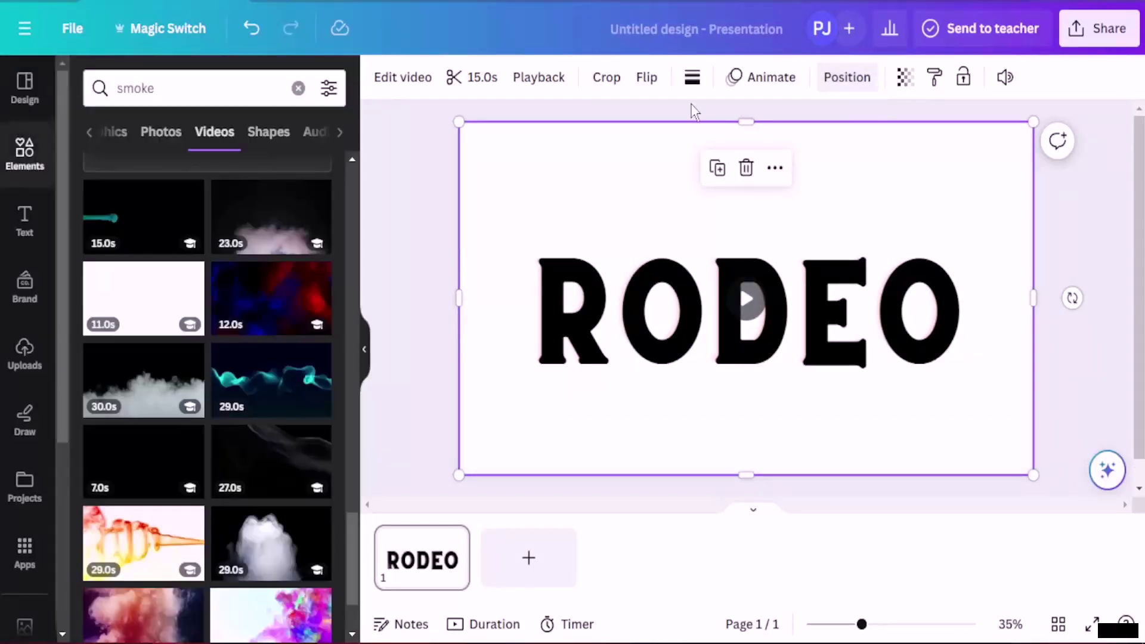
click(843, 89)
click(271, 95)
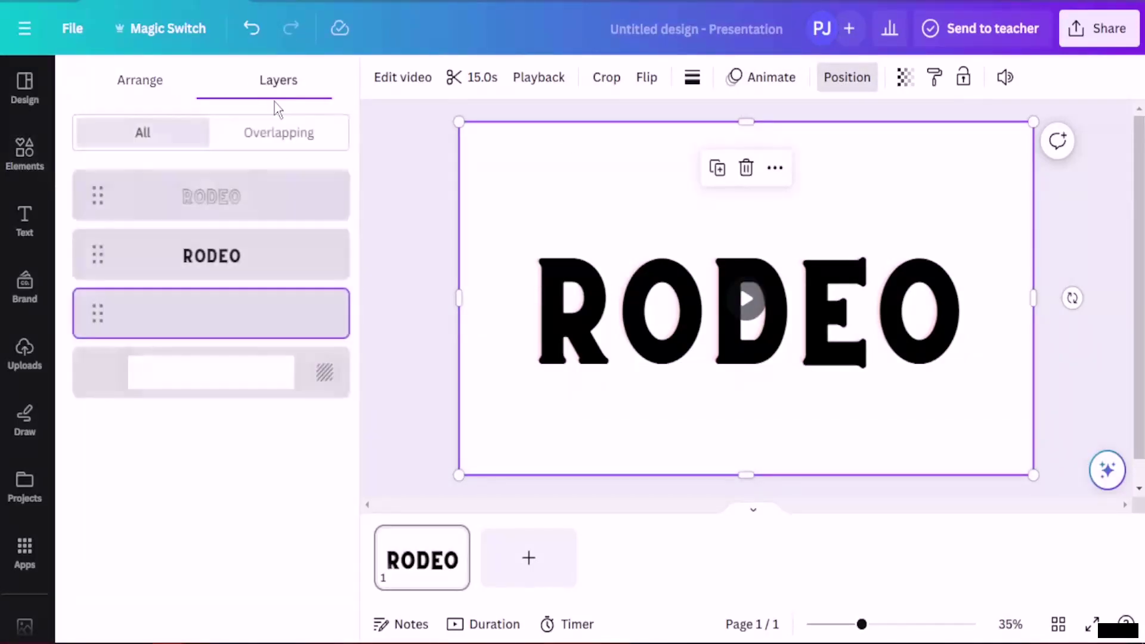
drag(258, 320, 264, 239)
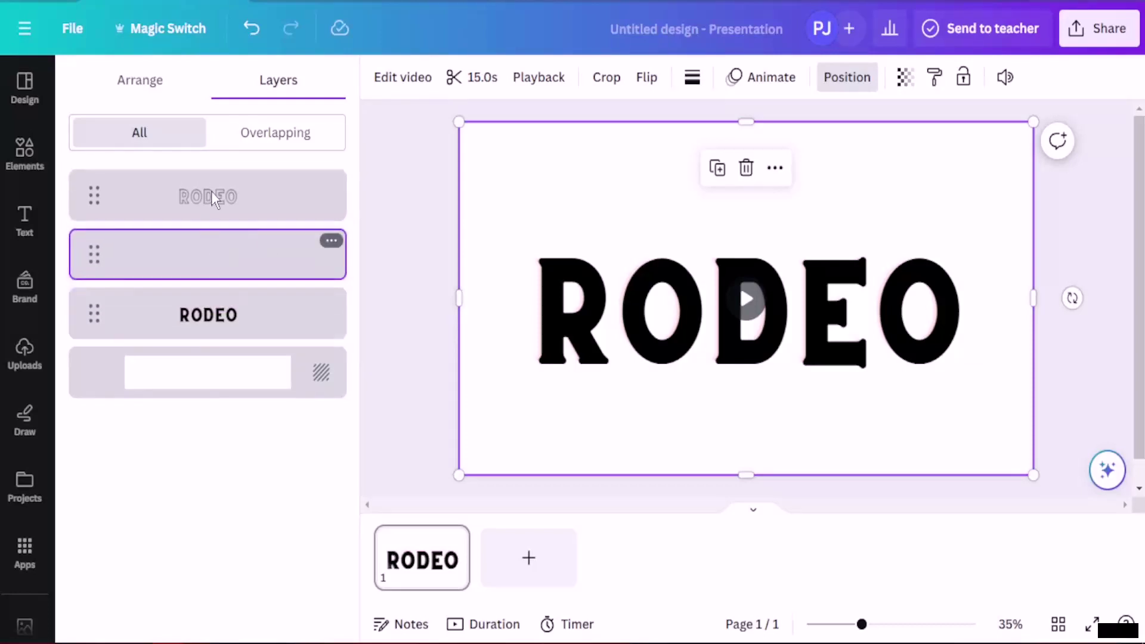
click(746, 299)
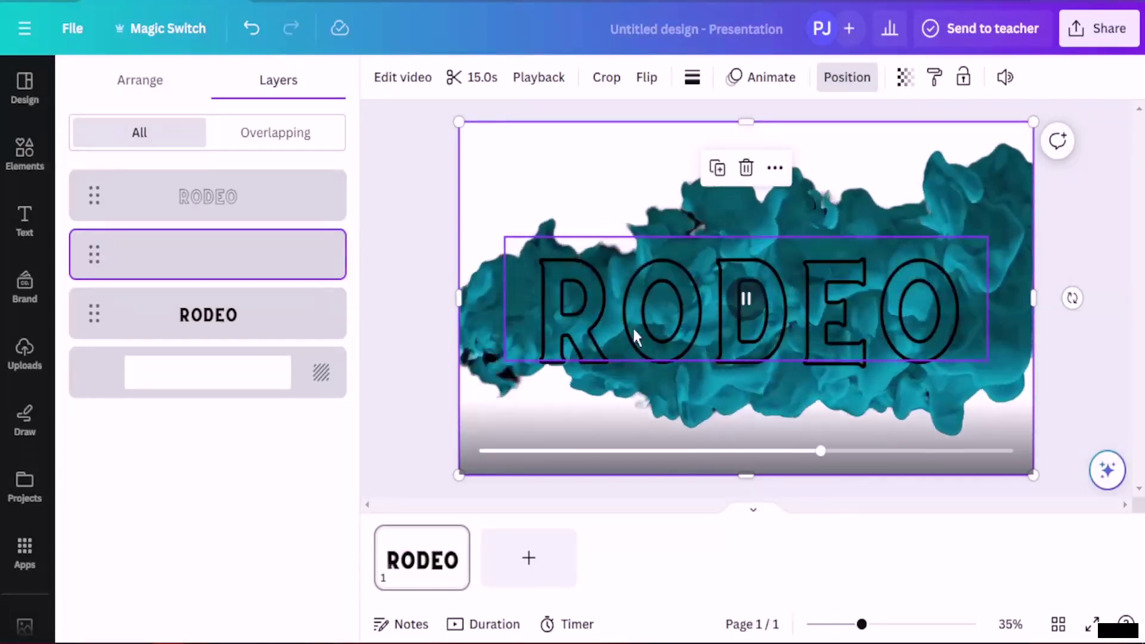
click(744, 301)
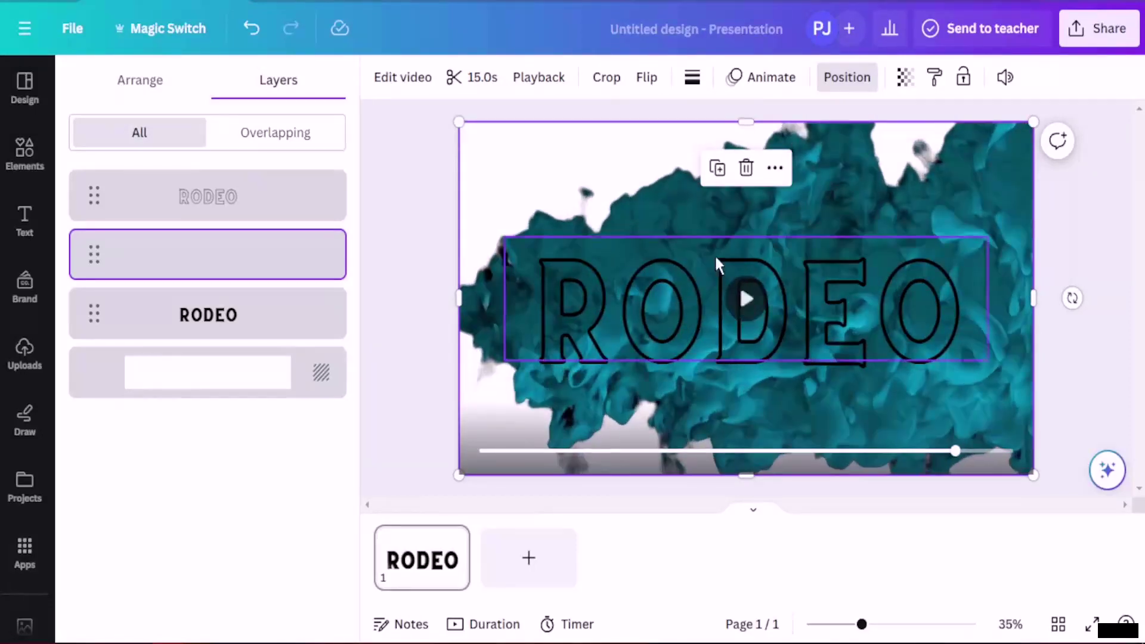
Step: Close the Layers panel and deselect the video to view the finished smoke-filled RODEO slide
click(759, 383)
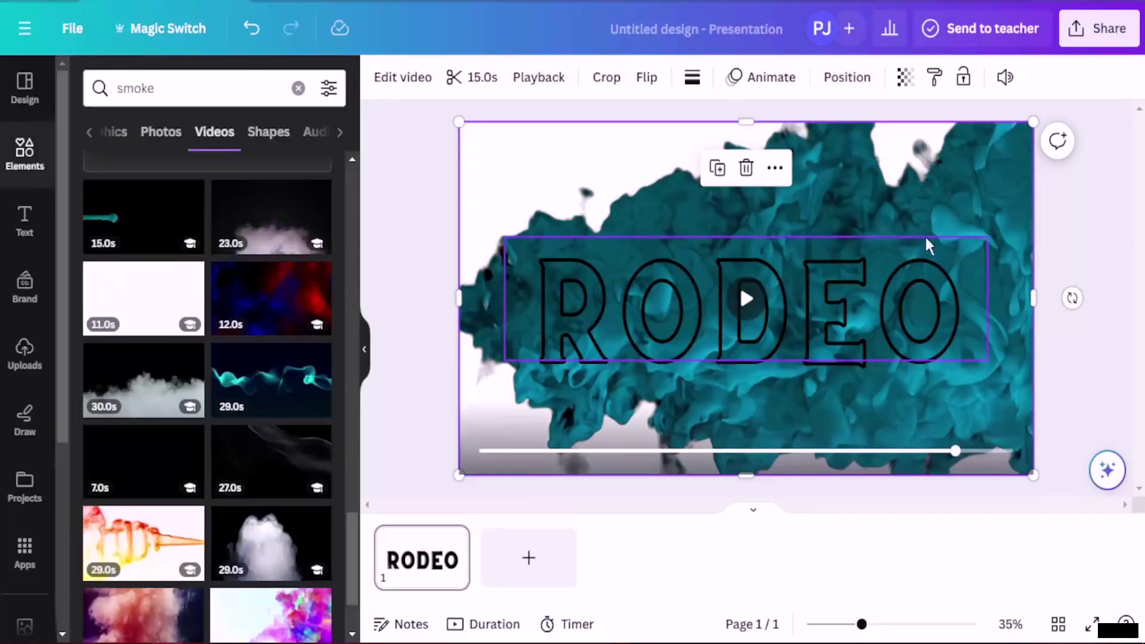
click(1064, 203)
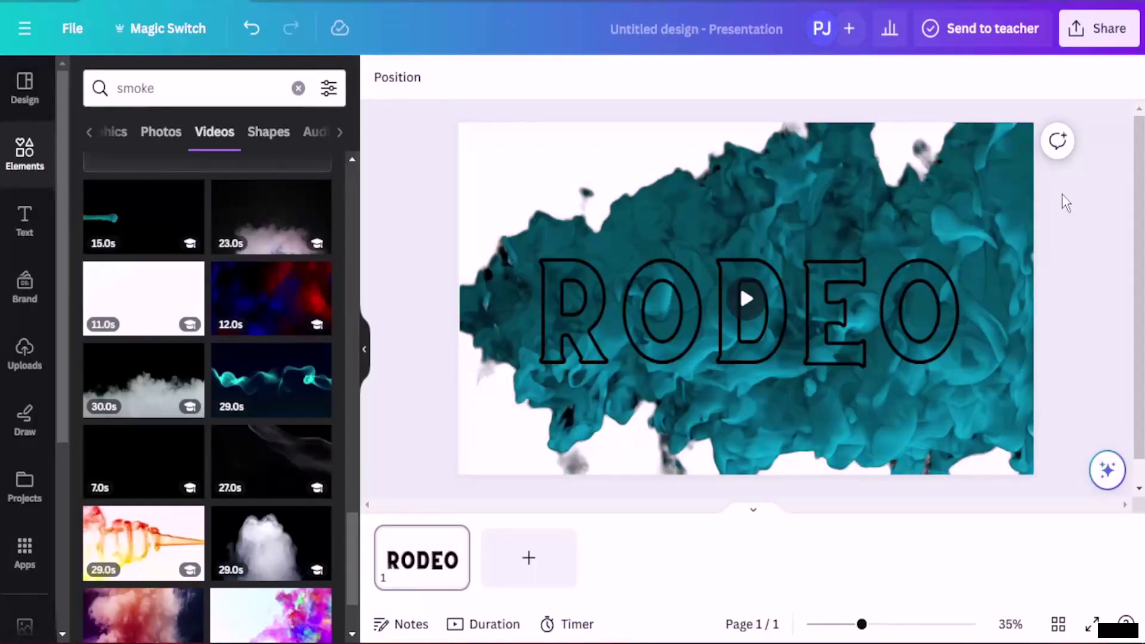